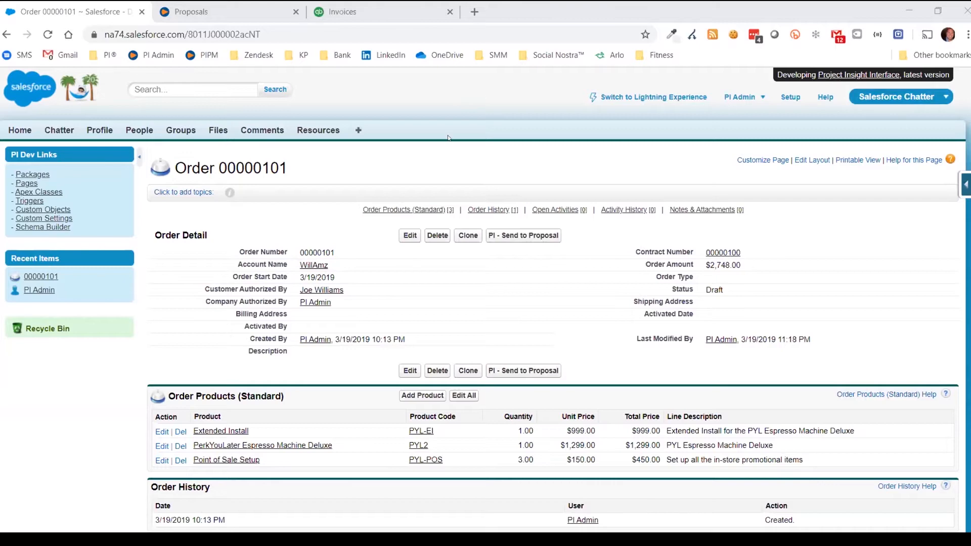
# Refresh the Proposals folder until WillAmz - Deal ID: 00000101 appears, checking against the Salesforce order
pyautogui.scroll(-2, 611, 202)
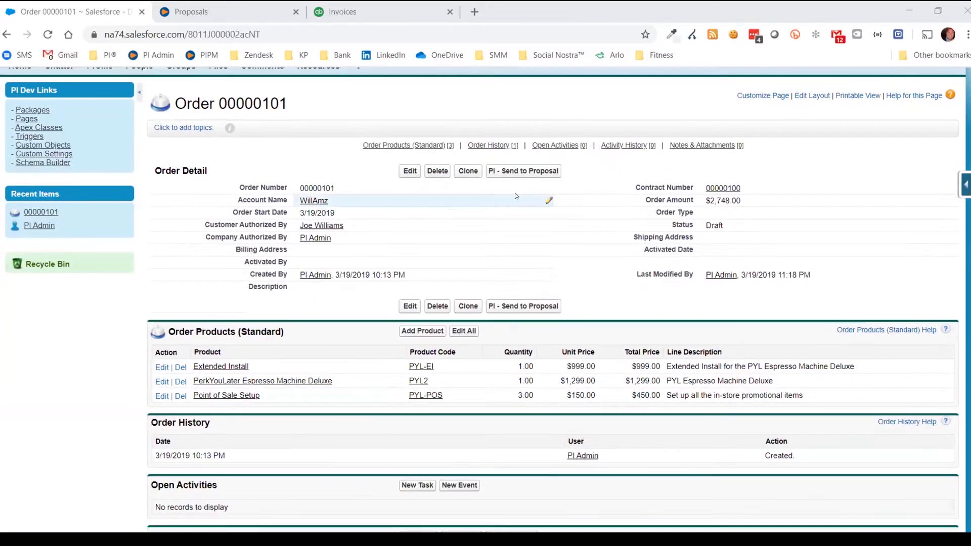
pyautogui.scroll(2, 515, 193)
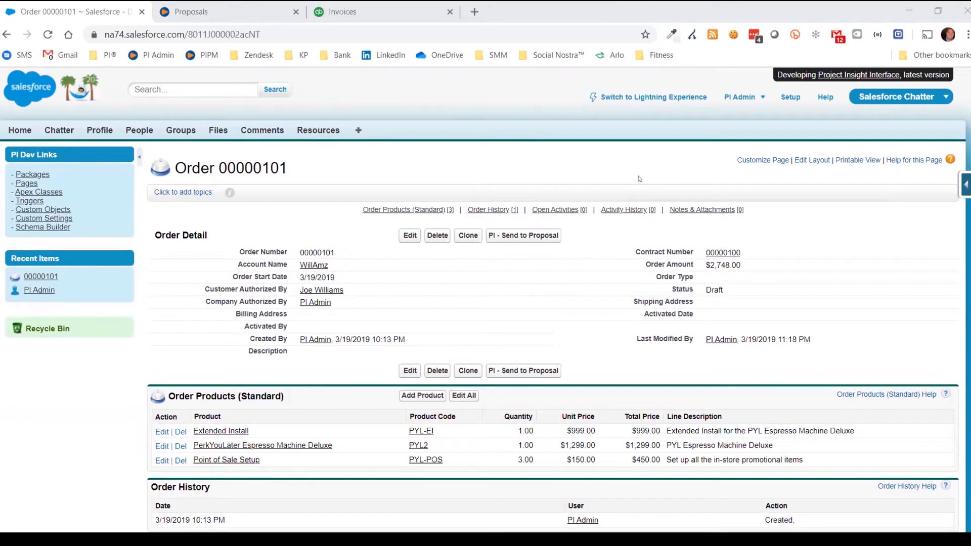
pyautogui.scroll(-1, 639, 178)
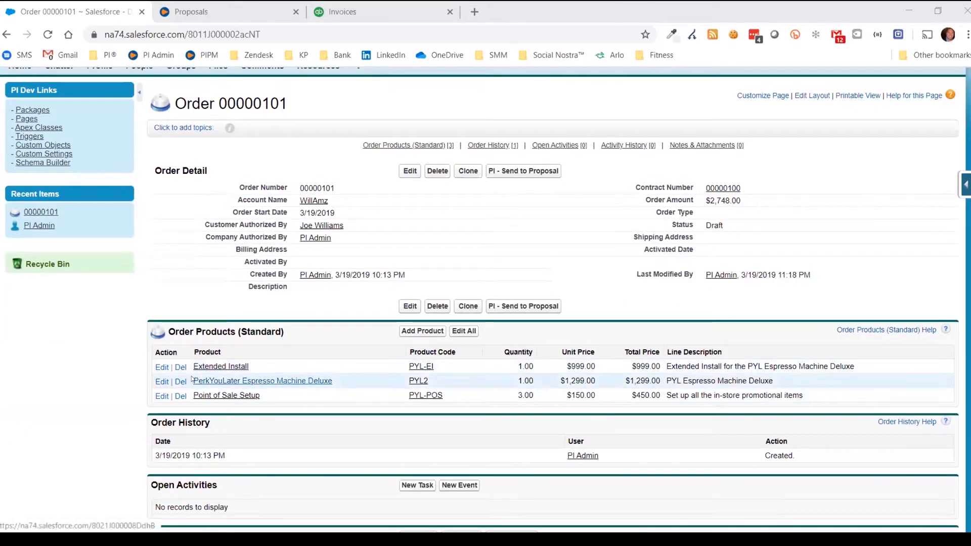
pyautogui.scroll(-1, 361, 393)
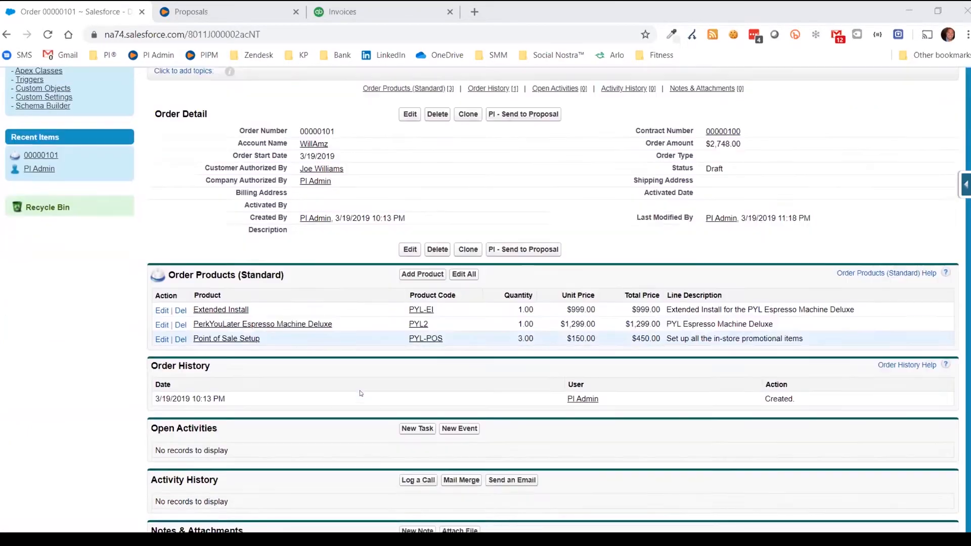
pyautogui.scroll(-1, 364, 396)
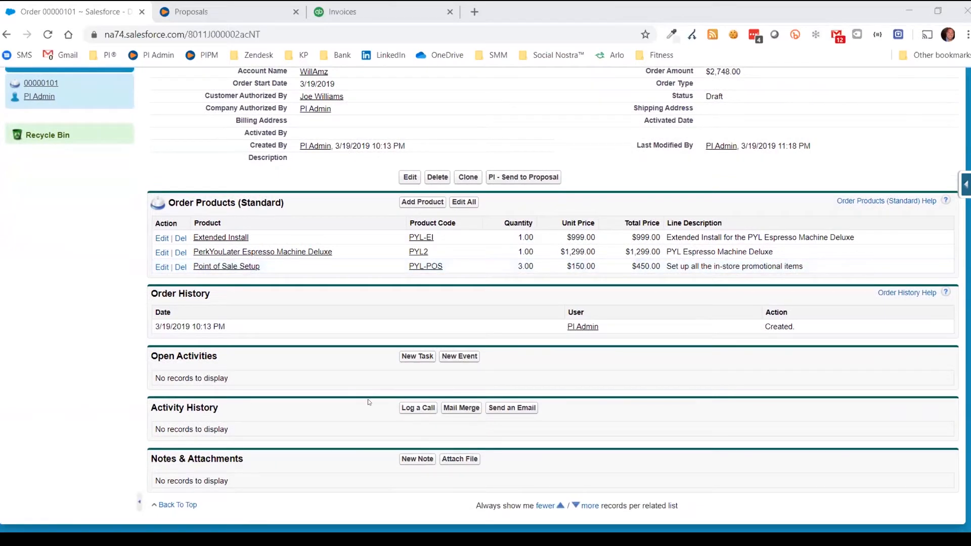
pyautogui.scroll(3, 368, 399)
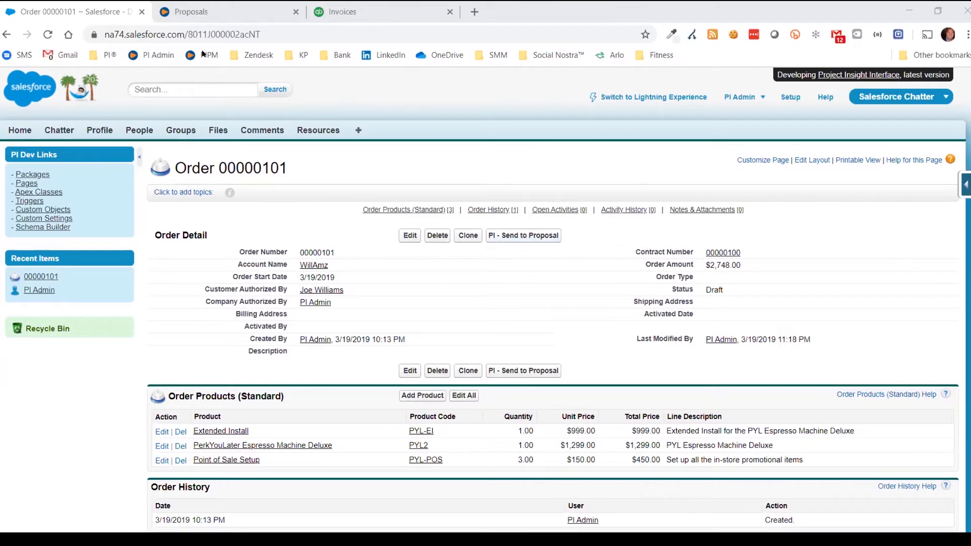
pyautogui.click(195, 12)
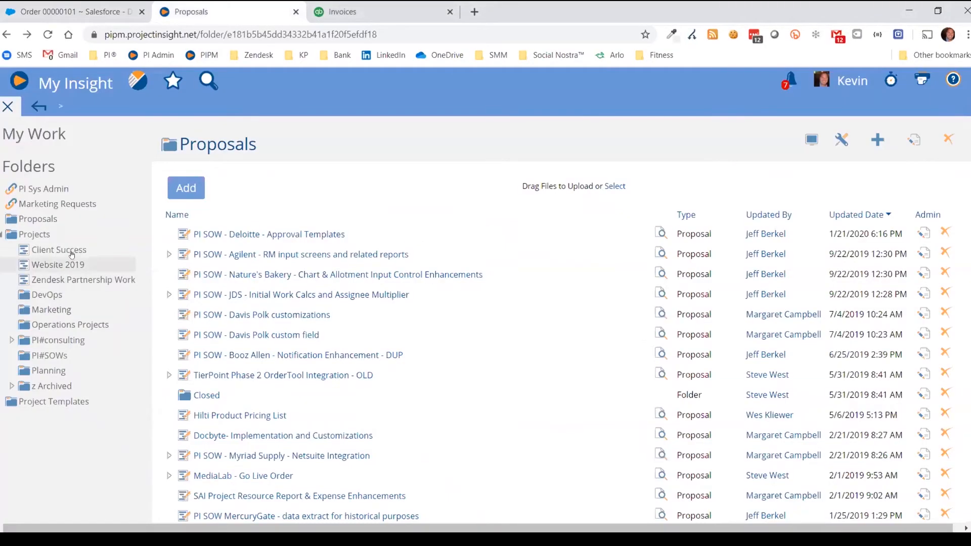
pyautogui.click(46, 214)
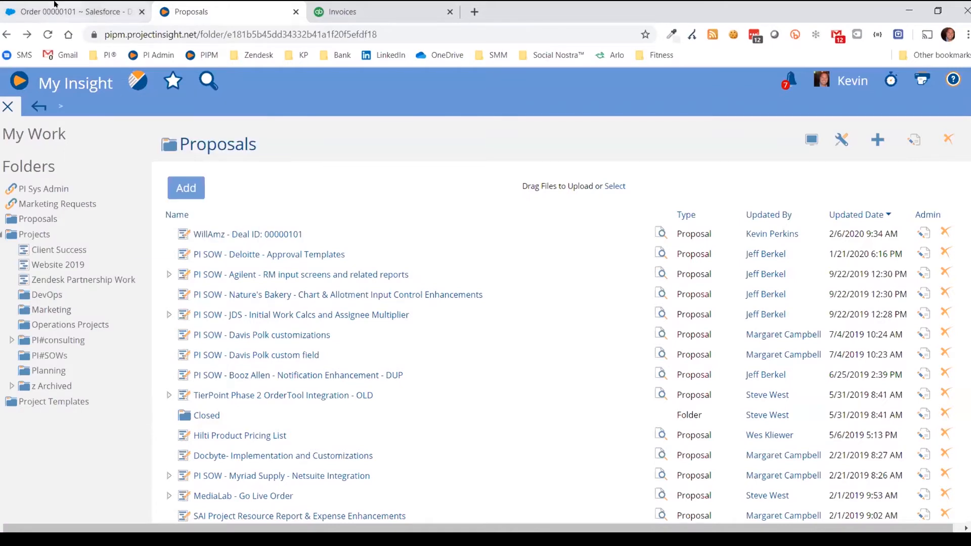
pyautogui.hotkey('ctrl', 'shift', 'Tab')
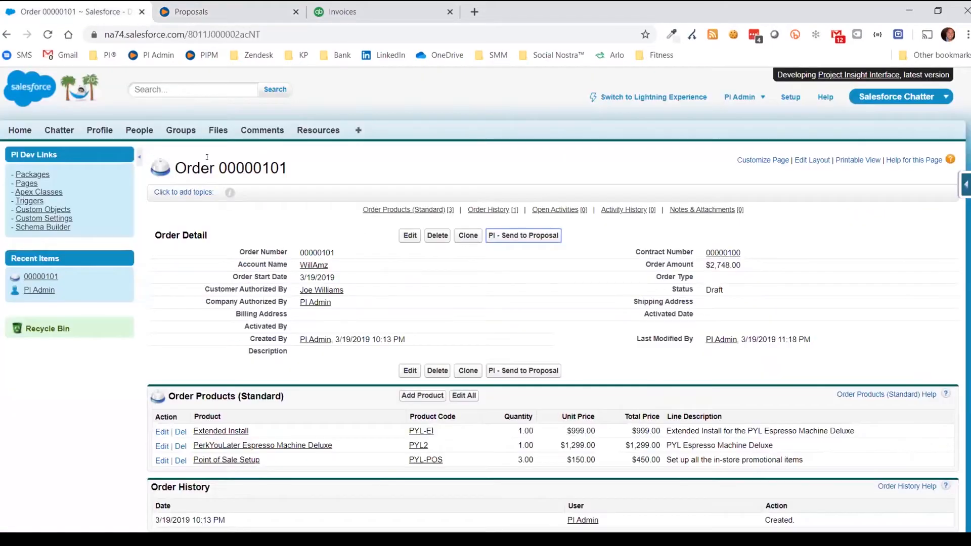
pyautogui.click(188, 9)
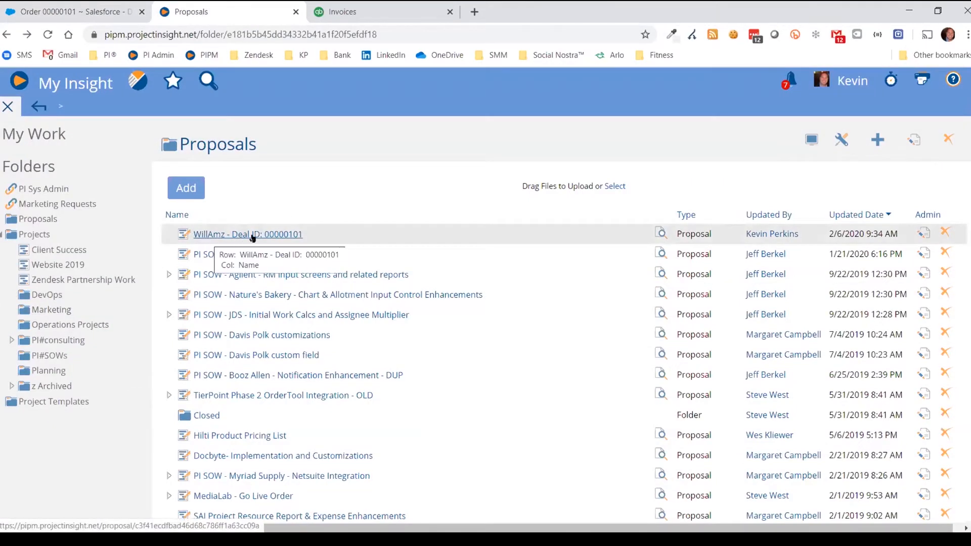
# Open proposal 10255 for WillAmz - Deal ID: 00000101 and review its three lines totalling $2,748.00
pyautogui.click(294, 236)
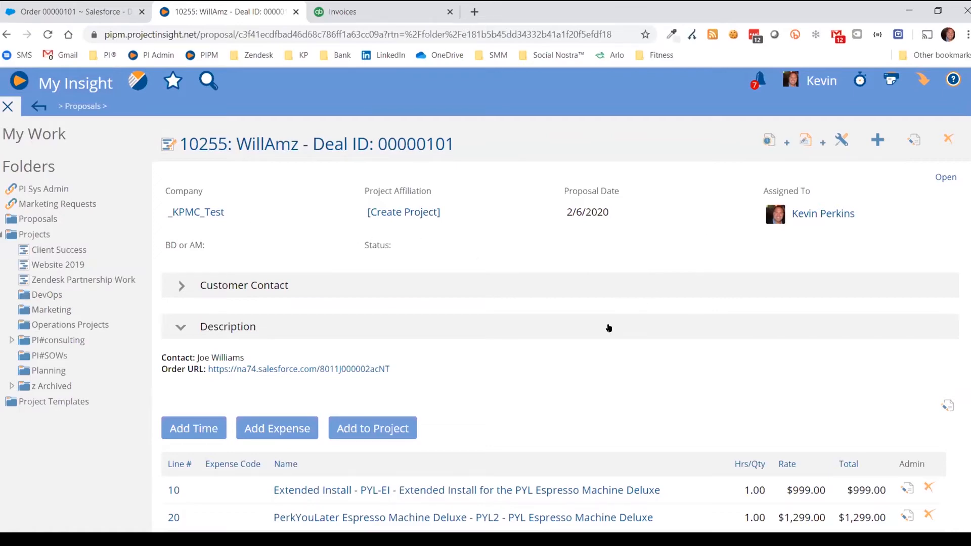
pyautogui.scroll(-3, 606, 326)
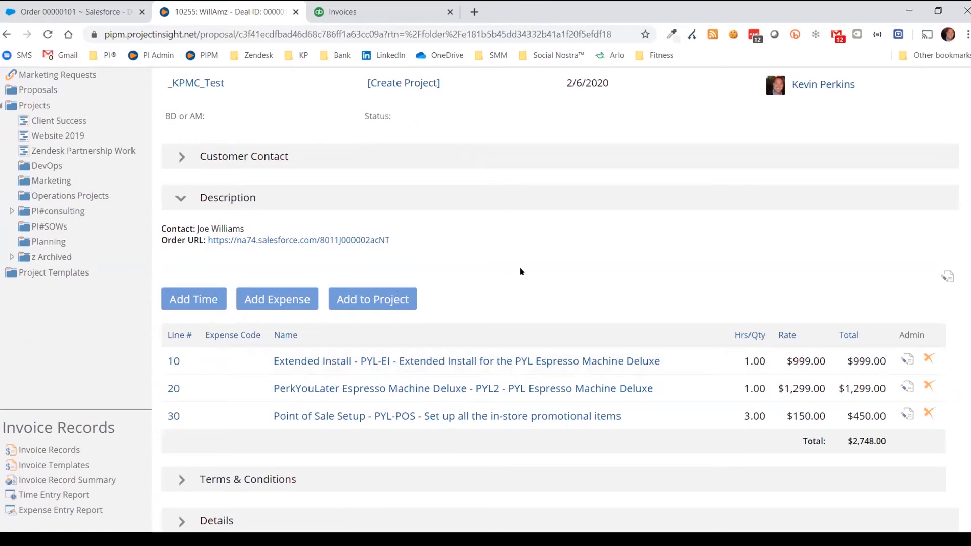
pyautogui.scroll(-3, 519, 278)
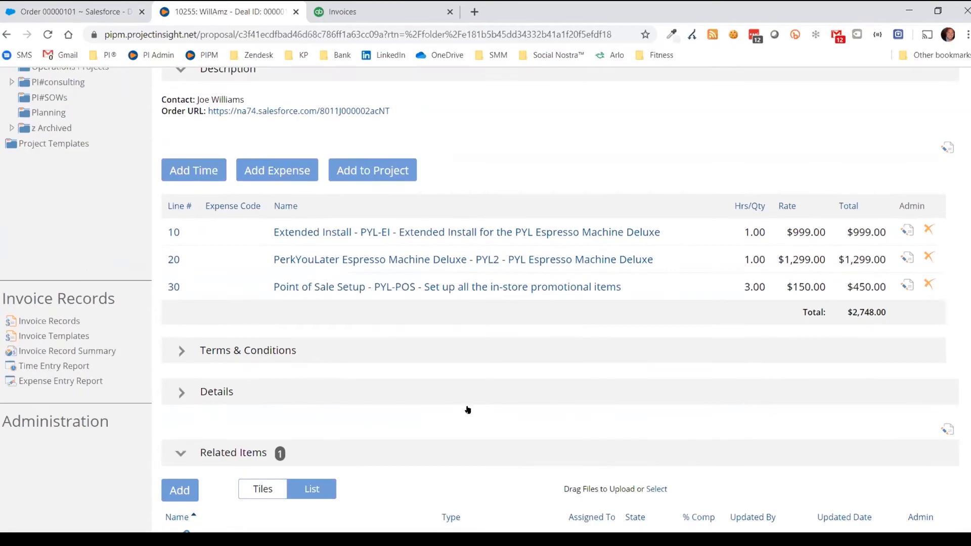
pyautogui.scroll(4, 520, 384)
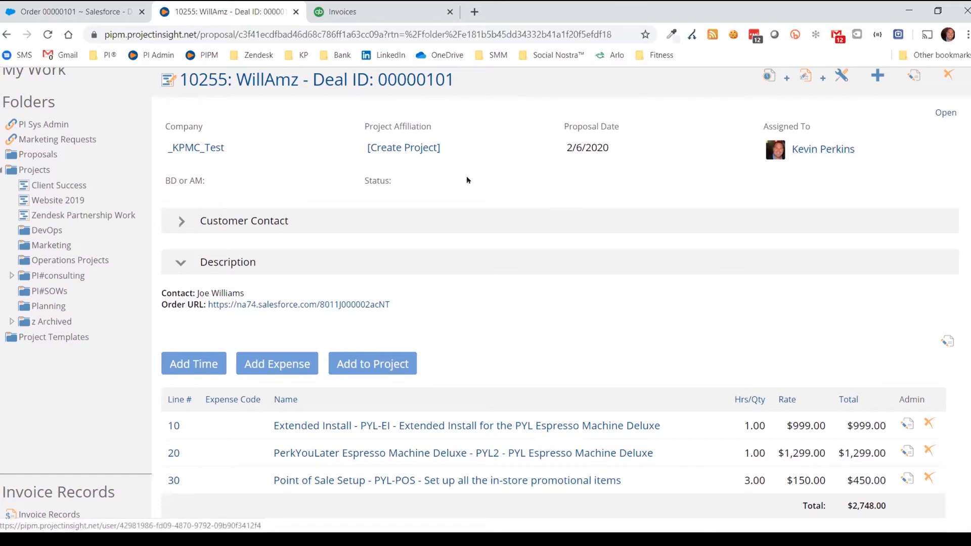
# Create a project from the proposal with no template, parented under Projects, and save it
pyautogui.click(403, 152)
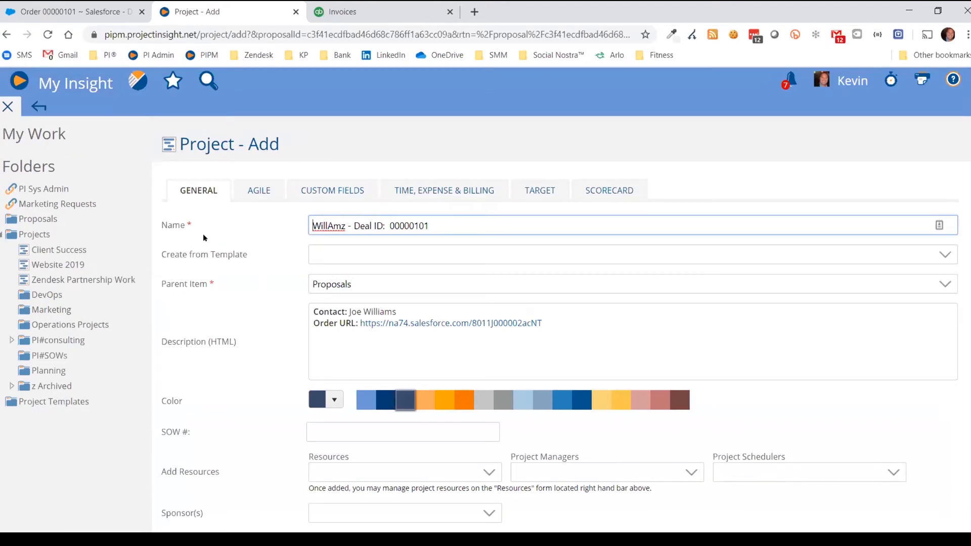
pyautogui.scroll(-1, 257, 235)
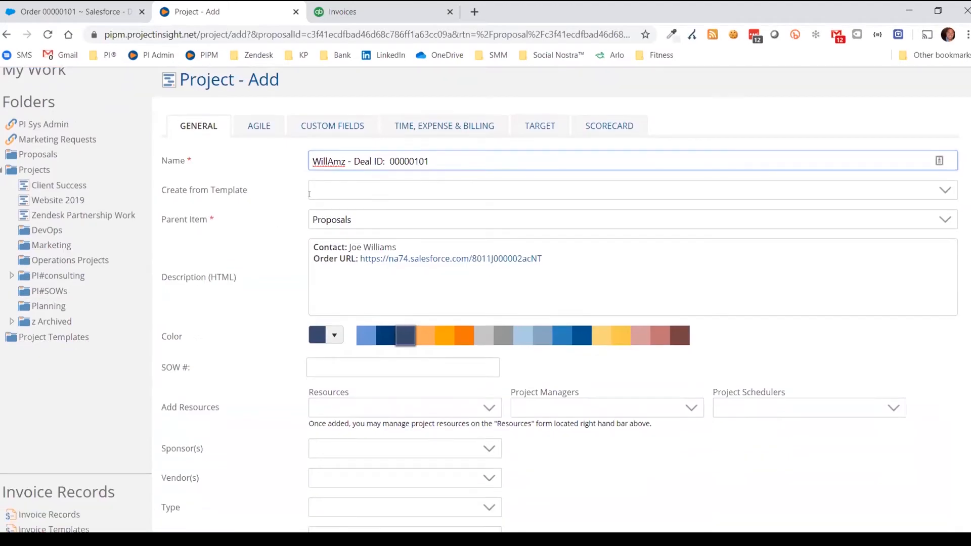
pyautogui.click(944, 193)
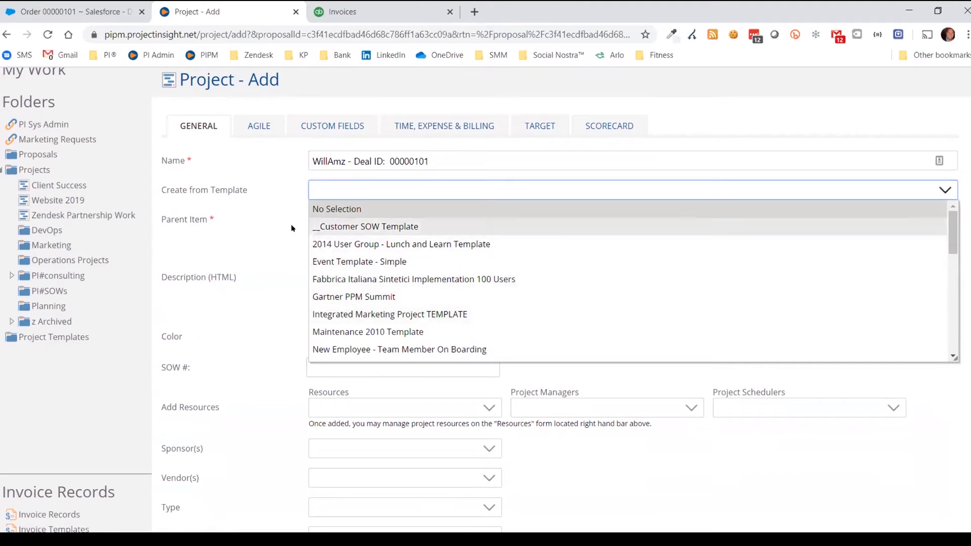
pyautogui.click(250, 213)
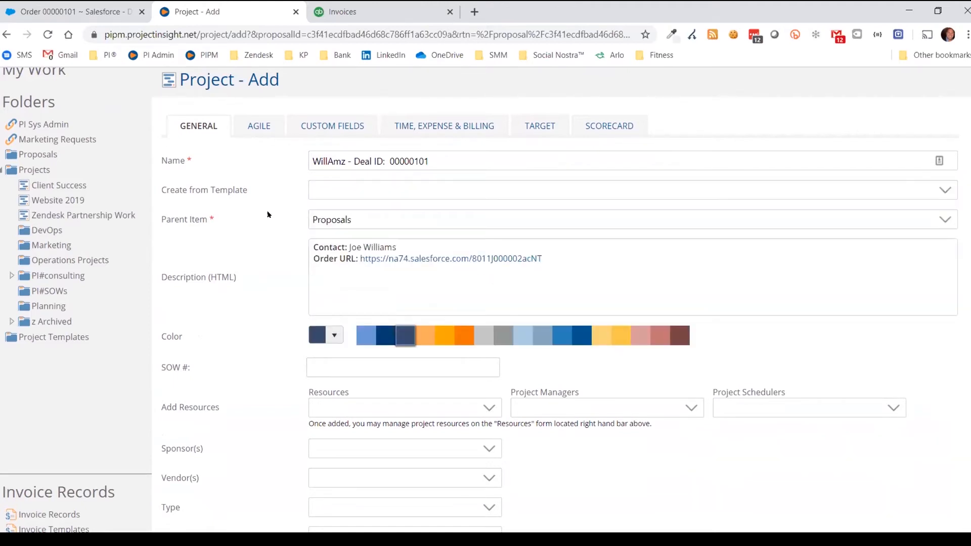
pyautogui.click(945, 222)
pyautogui.scroll(3, 656, 303)
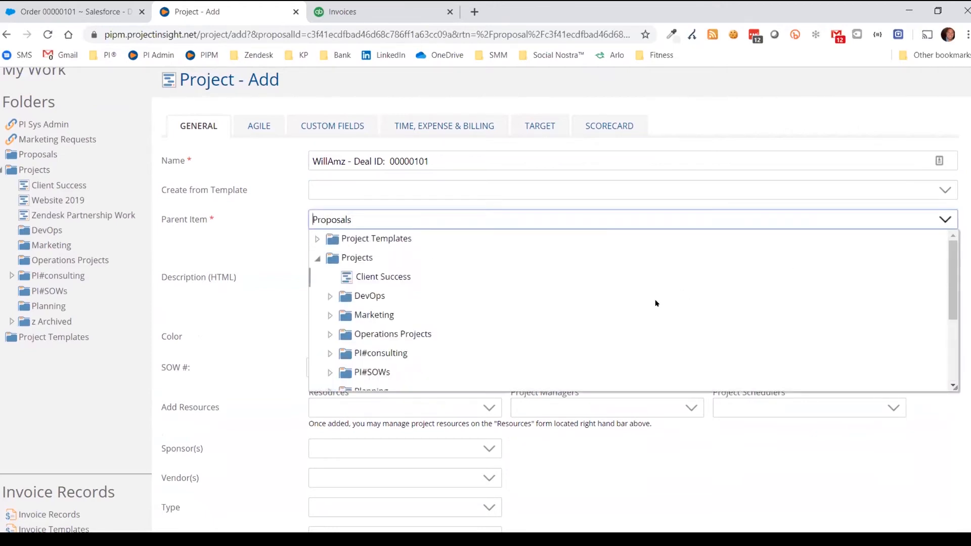
pyautogui.click(364, 258)
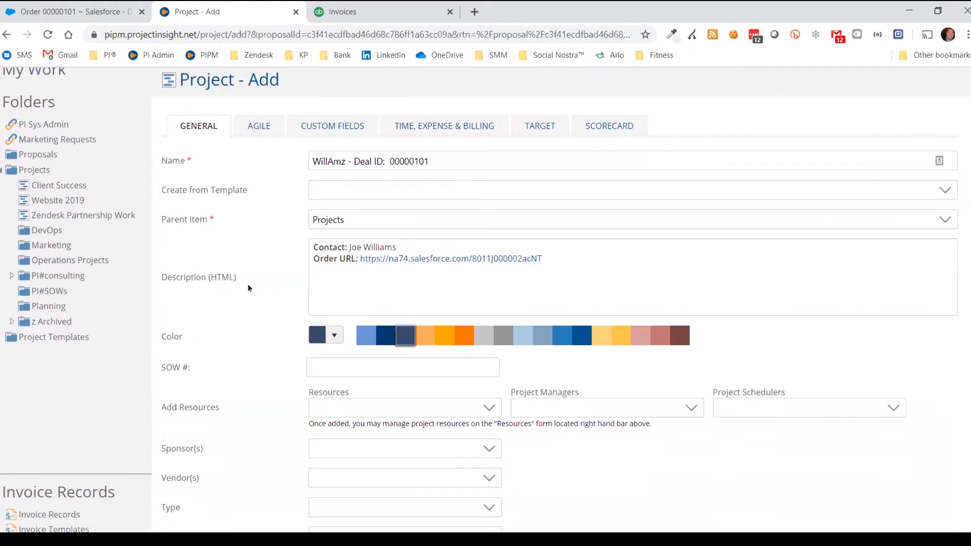
pyautogui.scroll(-3, 245, 288)
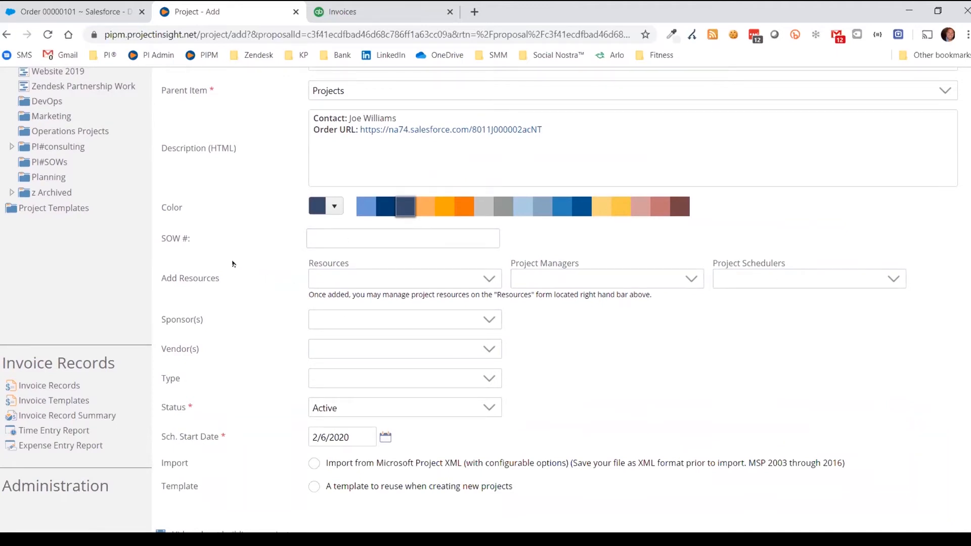
pyautogui.scroll(-3, 238, 301)
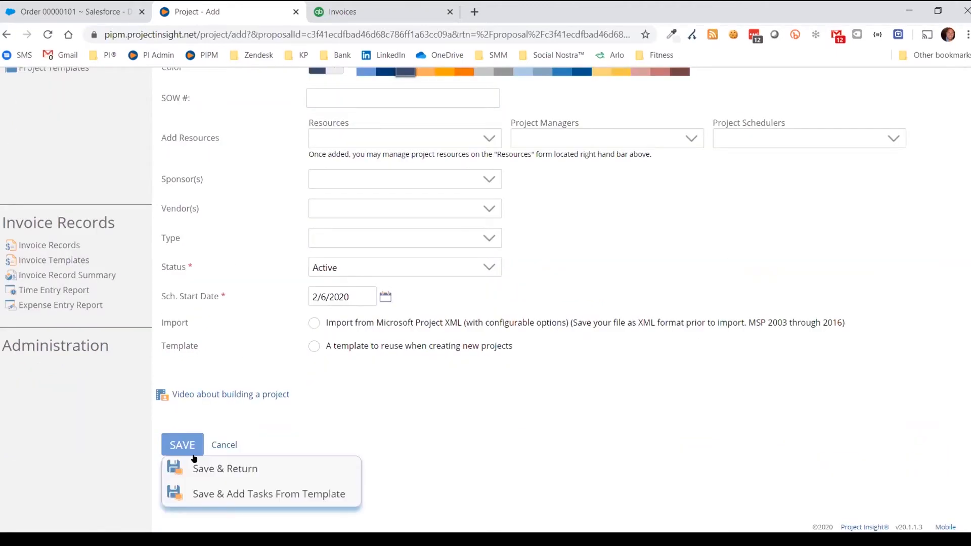
pyautogui.click(208, 470)
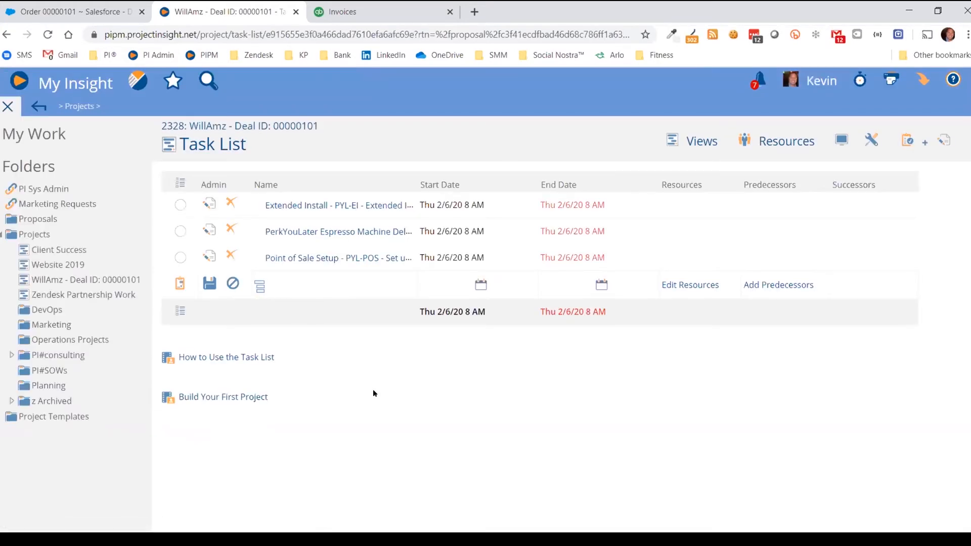
pyautogui.click(46, 7)
pyautogui.scroll(-2, 256, 341)
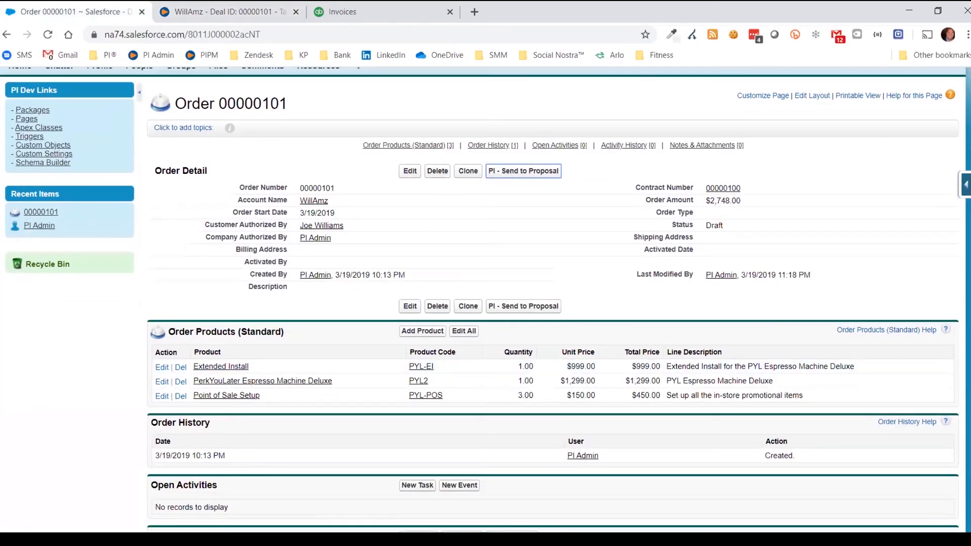
pyautogui.click(217, 6)
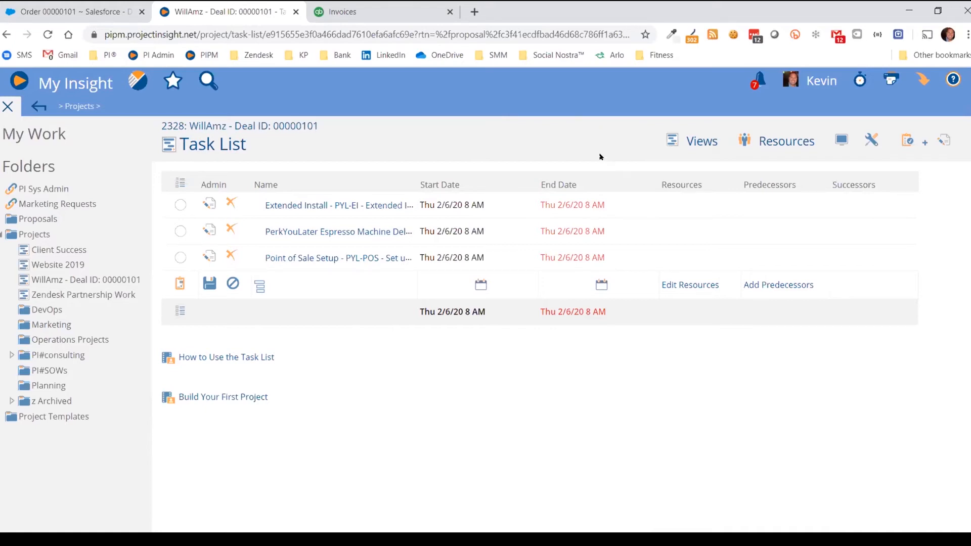
# Switch project 2328 to its Invoice Records & Proposals view
pyautogui.click(694, 141)
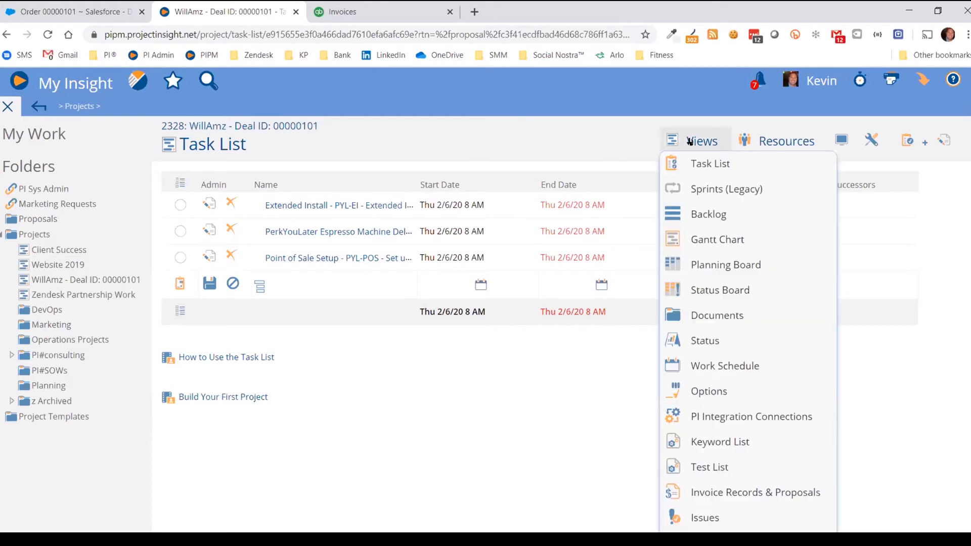
pyautogui.click(733, 492)
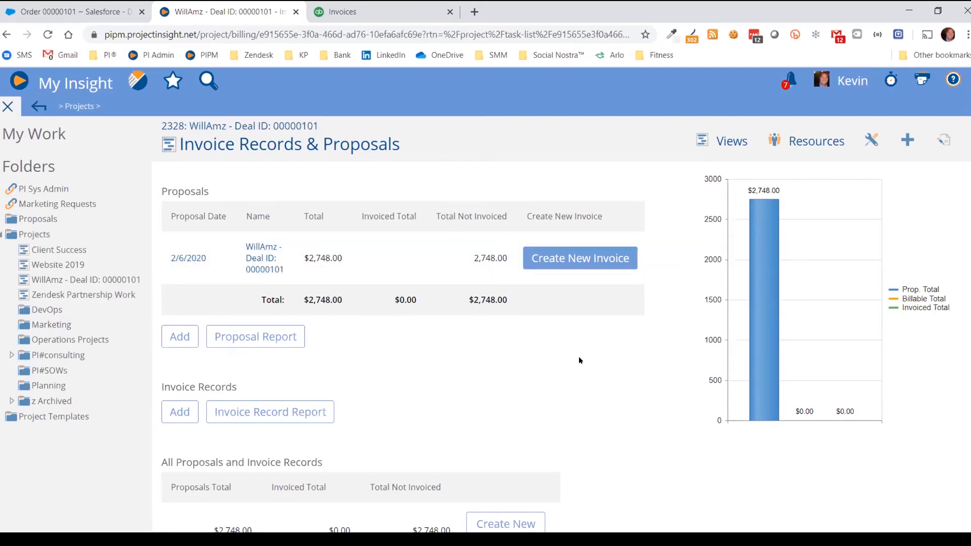
# Create and save an invoice record from the WillAmz proposal, keeping the prefilled fields
pyautogui.click(591, 261)
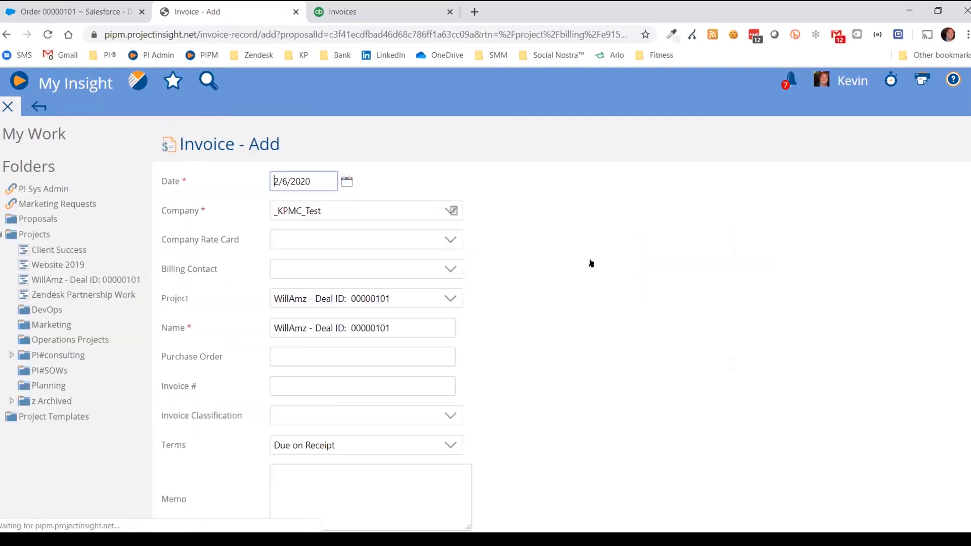
pyautogui.scroll(-3, 207, 247)
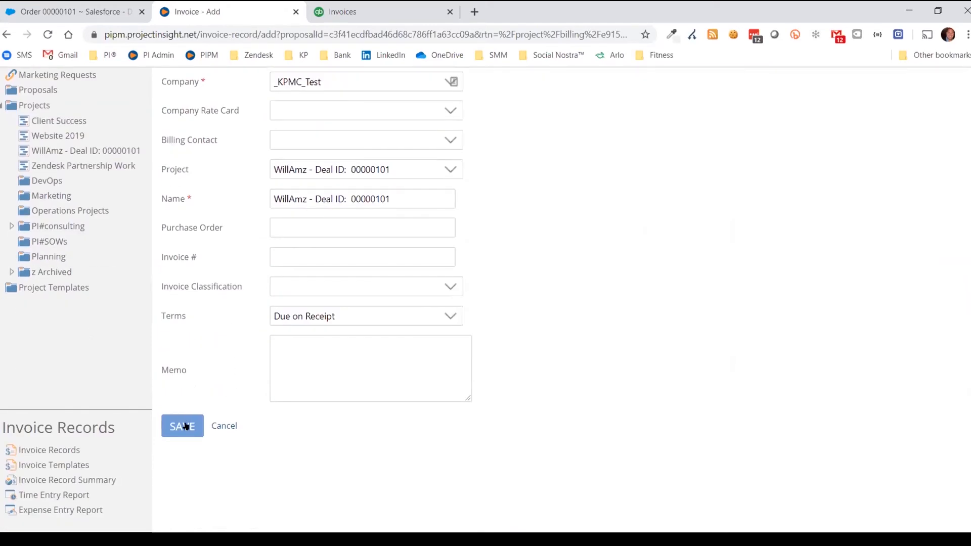
pyautogui.click(187, 426)
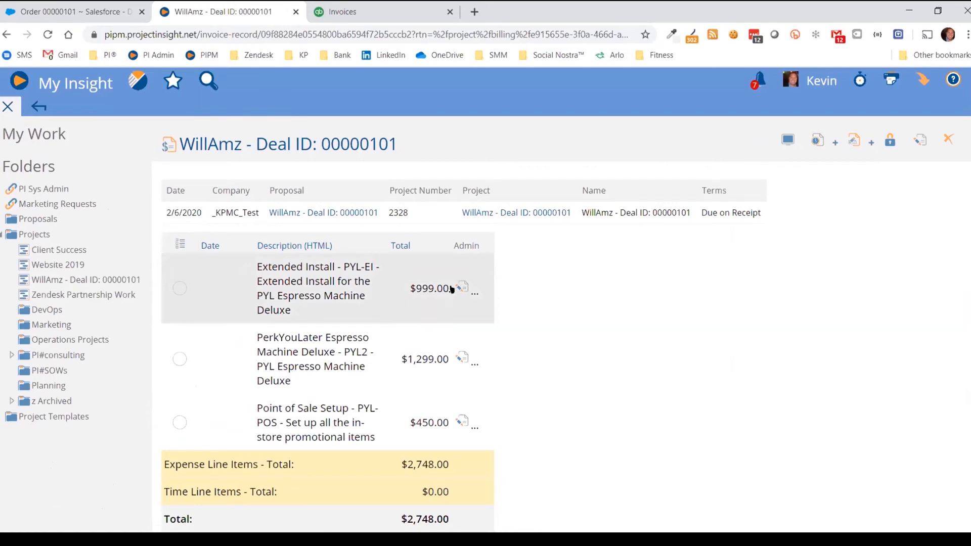
pyautogui.click(474, 292)
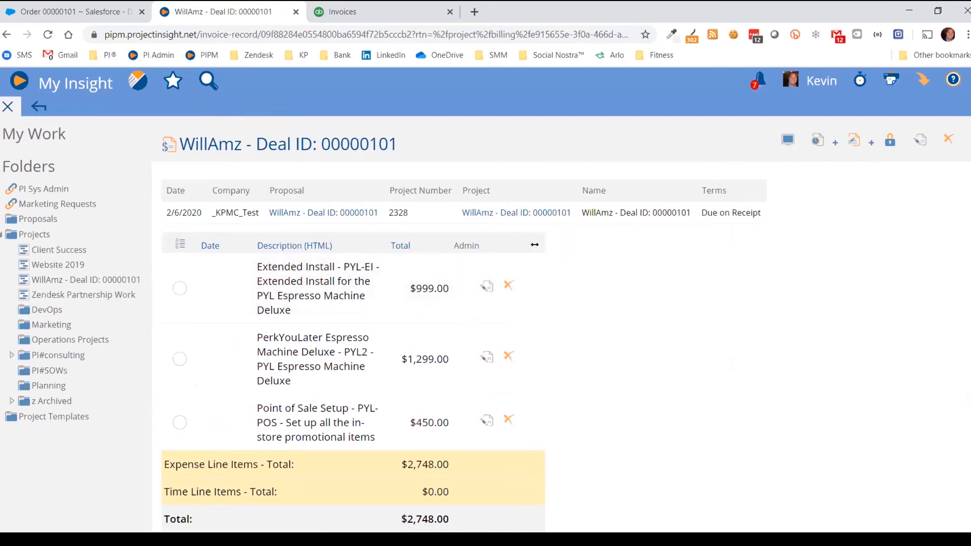
# Change the Extended Install line's unit price from 999.00 to $500 and save it
pyautogui.click(487, 288)
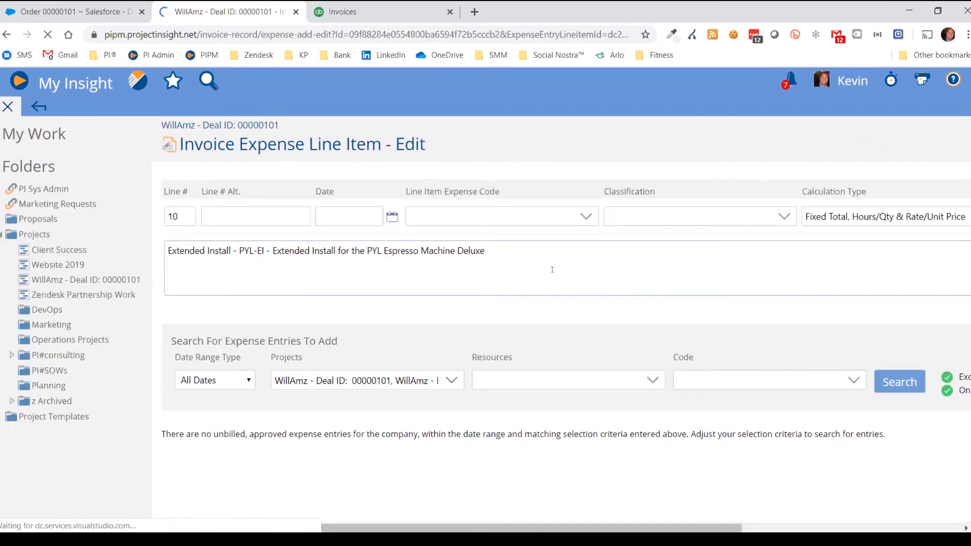
pyautogui.click(8, 107)
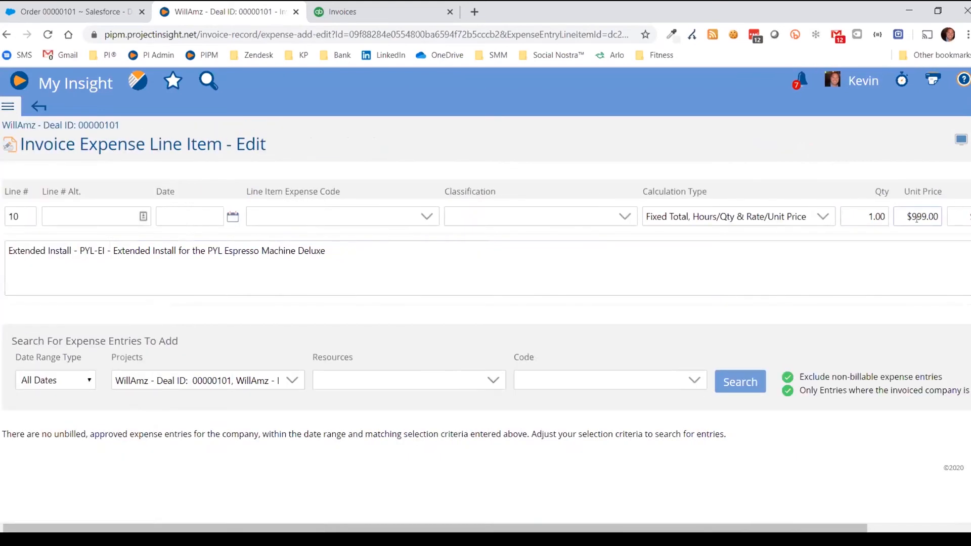
pyautogui.moveTo(909, 216); pyautogui.dragTo(958, 212)
pyautogui.write('500')
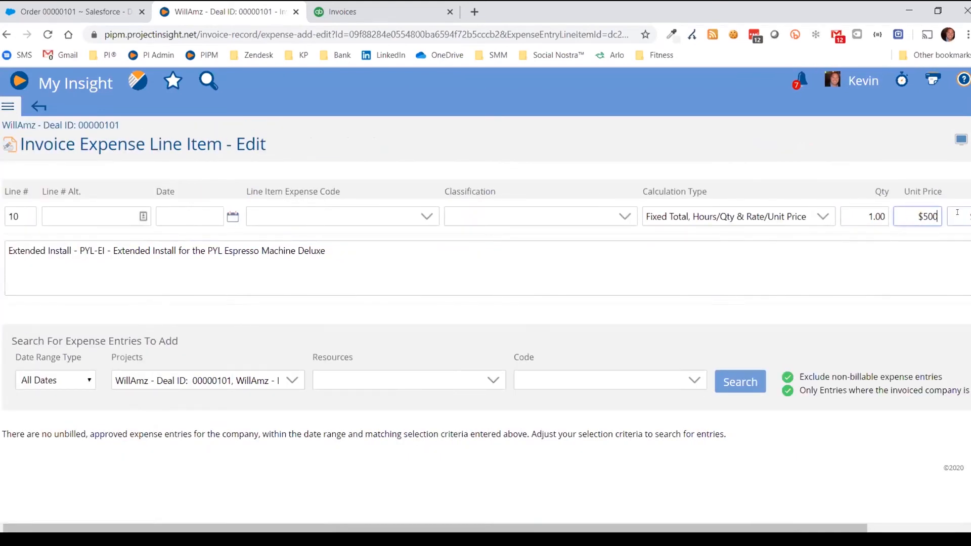
pyautogui.click(944, 526)
pyautogui.click(914, 212)
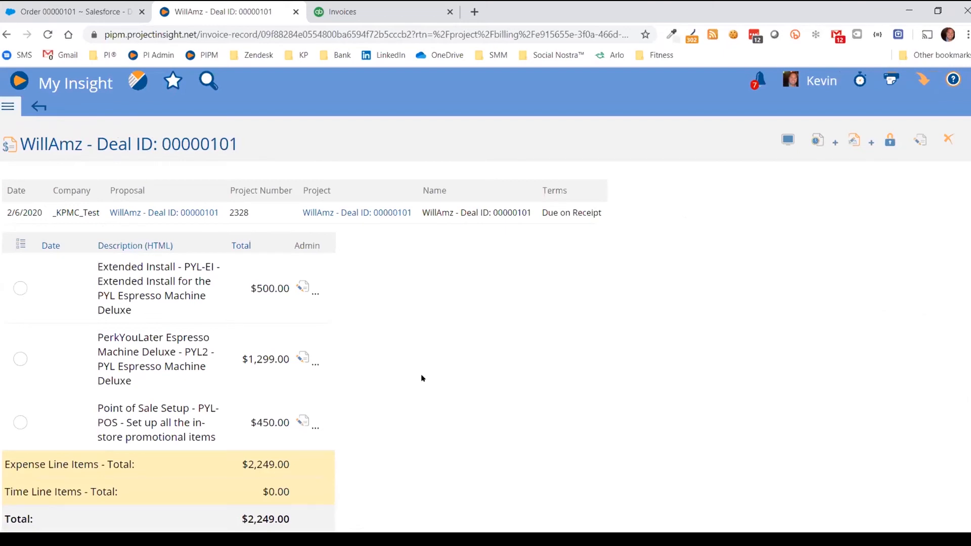
# Change the espresso machine line's unit price from 1,299.00 to $800 and save it
pyautogui.click(298, 359)
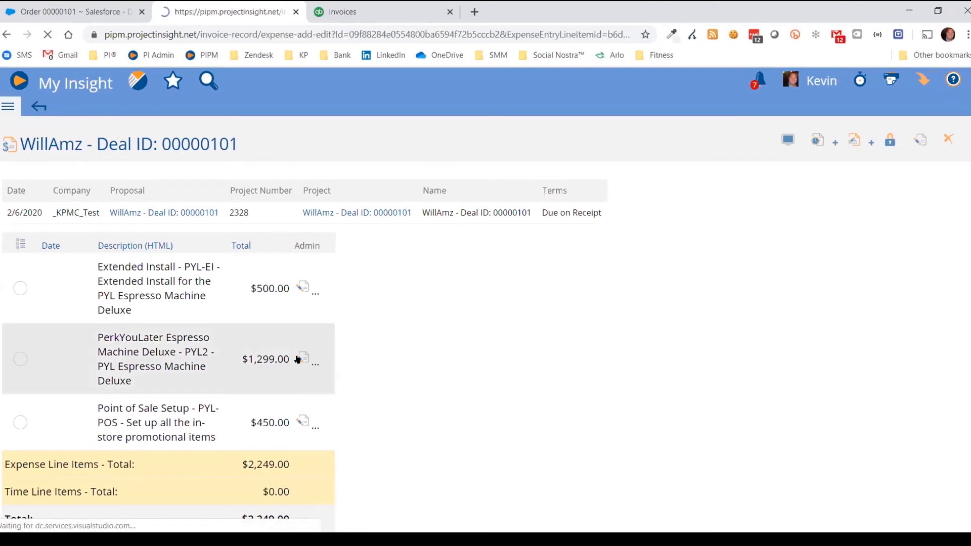
pyautogui.doubleClick(920, 216)
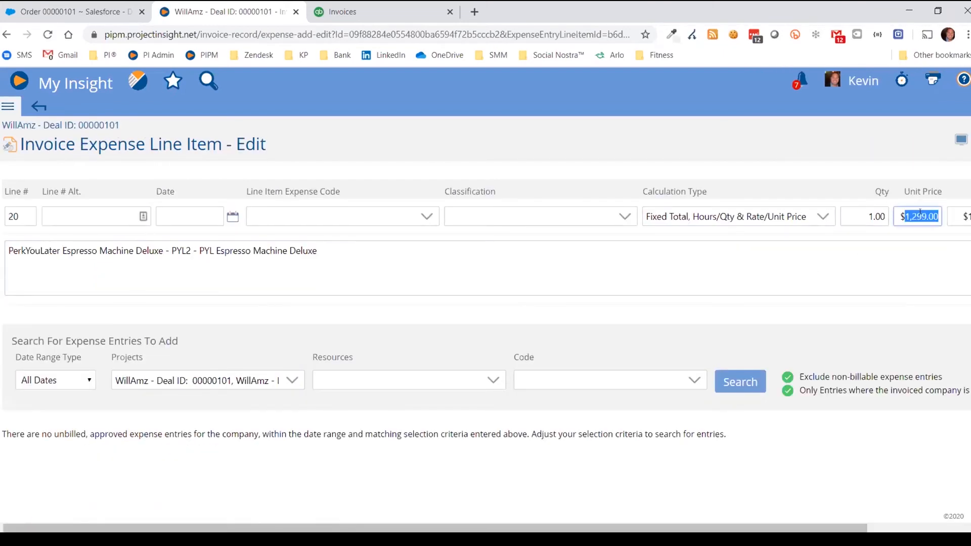
pyautogui.write('800')
pyautogui.click(953, 528)
pyautogui.click(905, 222)
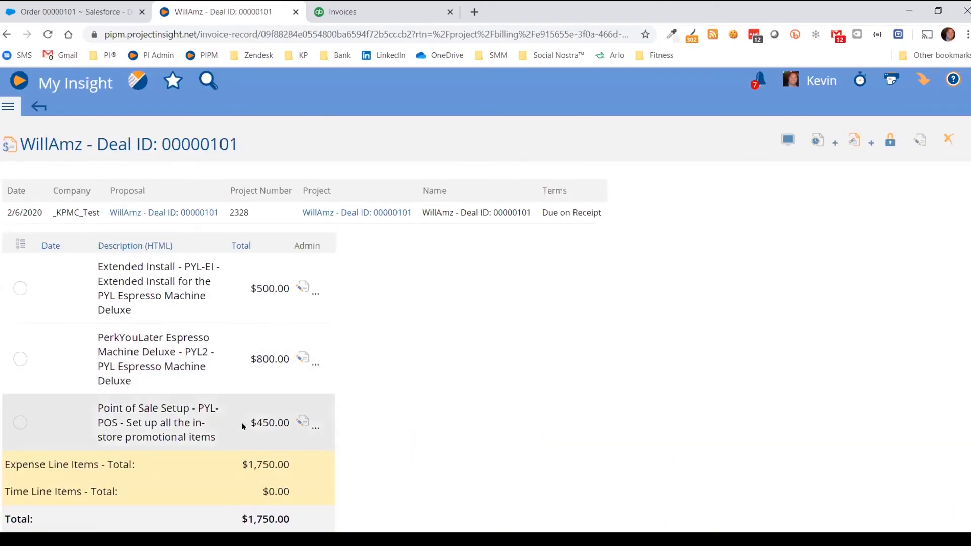
# Set the Point of Sale Setup line's quantity to 1.5 and save it
pyautogui.click(302, 423)
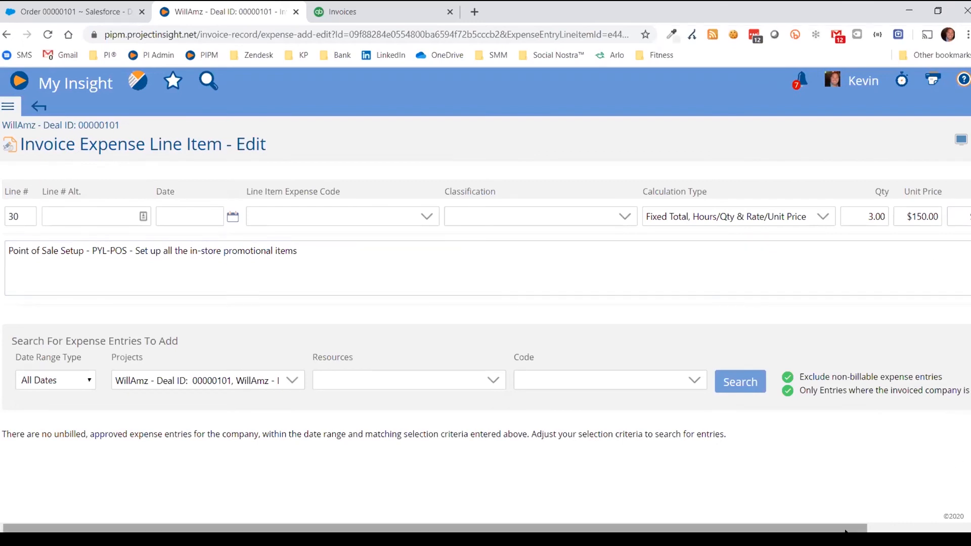
pyautogui.click(920, 528)
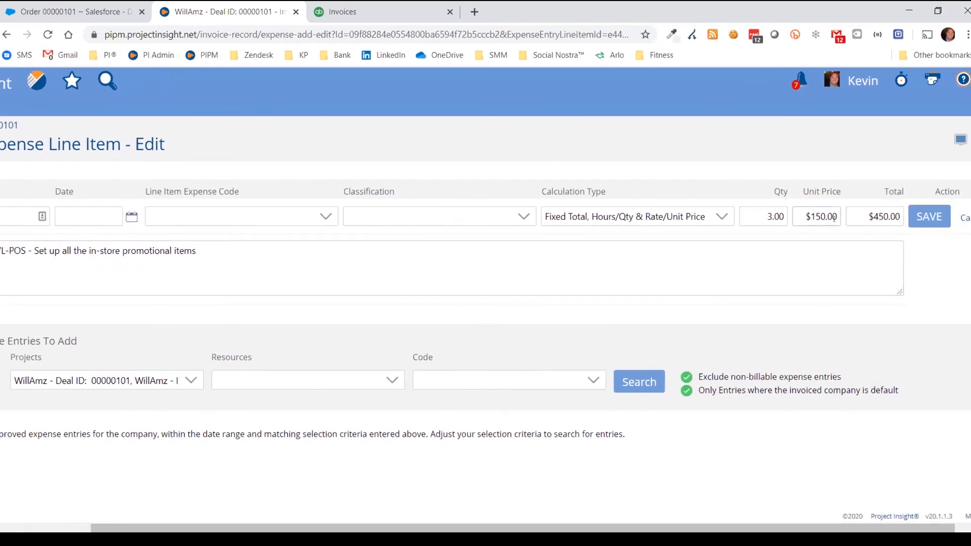
pyautogui.click(755, 216)
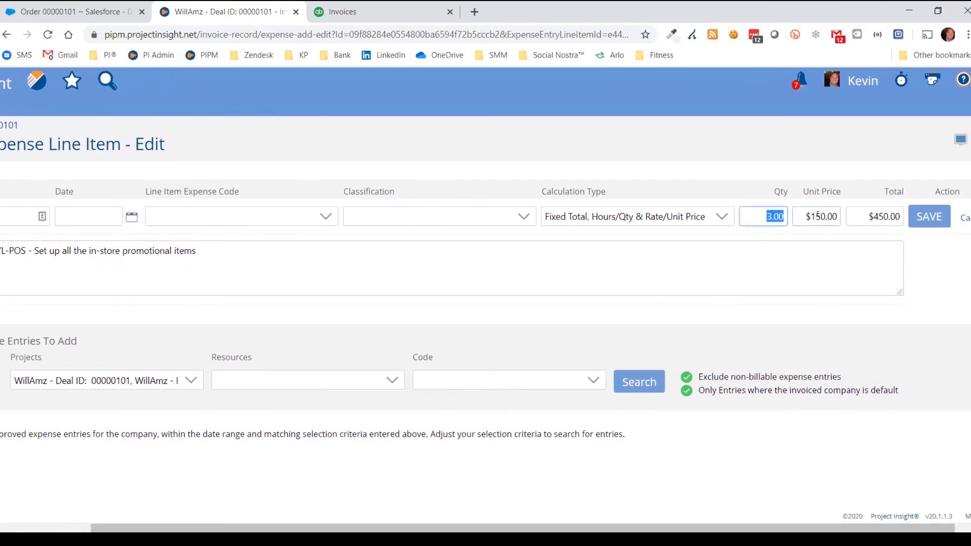
pyautogui.write('1.5')
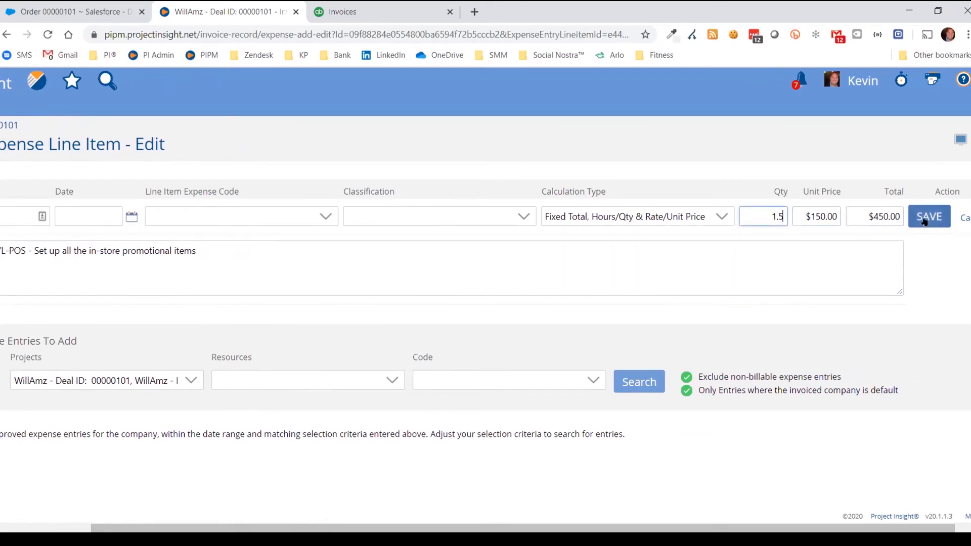
pyautogui.click(924, 222)
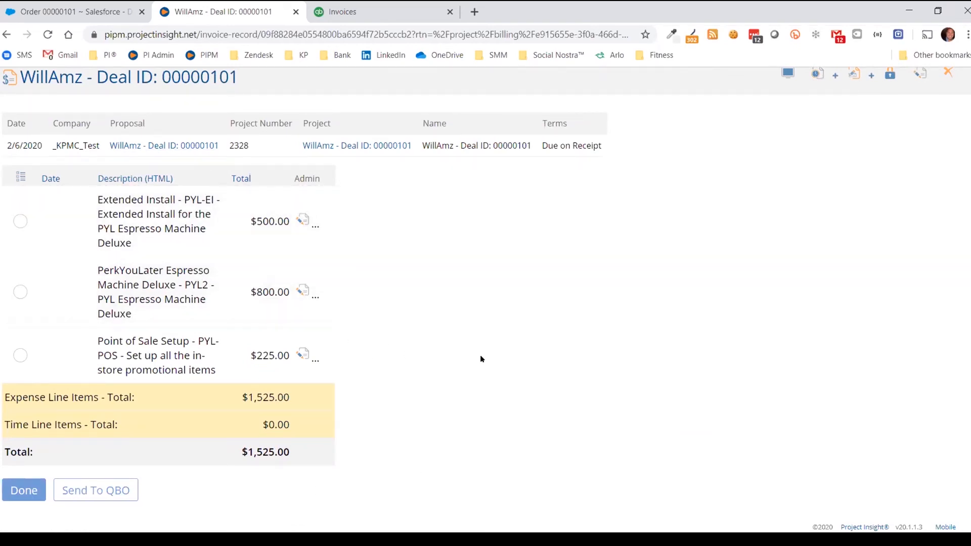
pyautogui.click(76, 9)
# Start the QBO send for the WillAmz invoice, mapping lines to Design, Hardware and Software
pyautogui.click(182, 12)
pyautogui.click(123, 488)
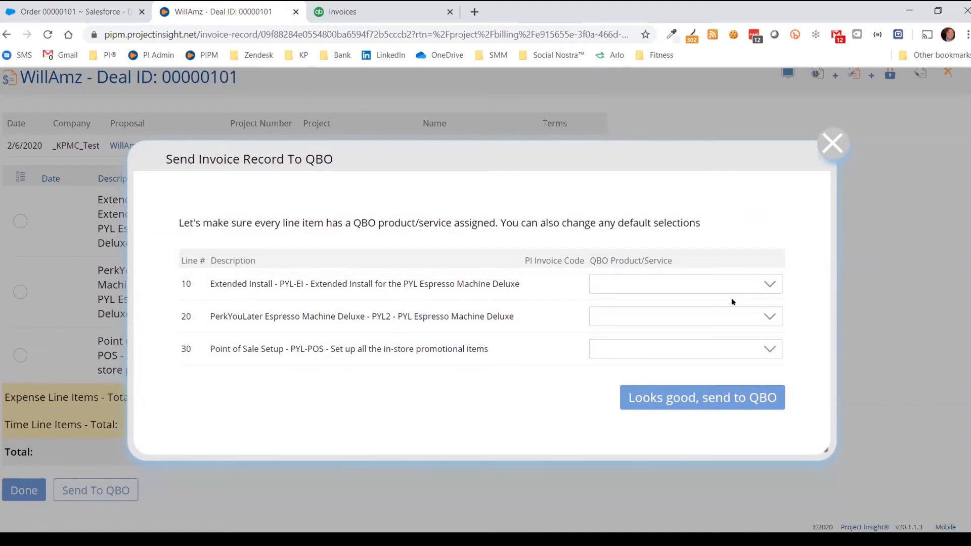
pyautogui.click(768, 295)
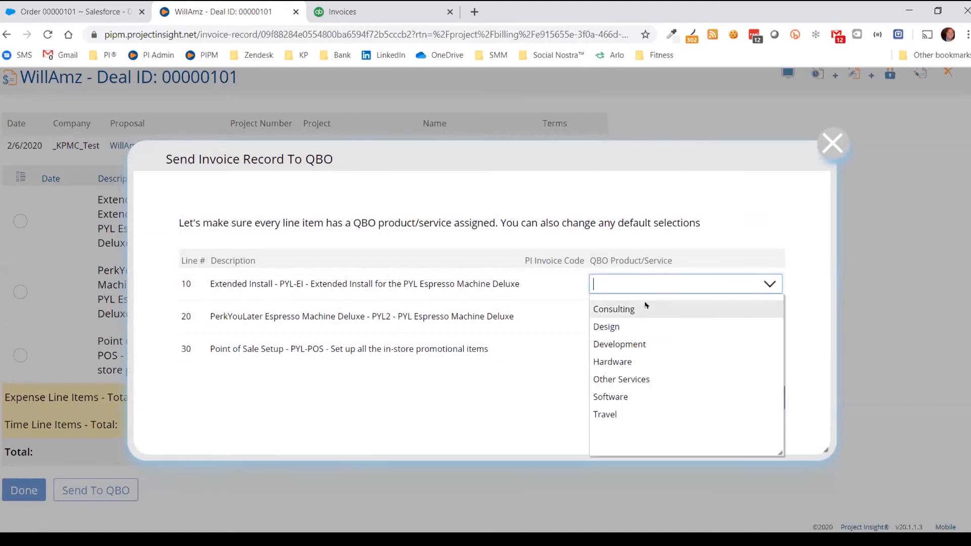
pyautogui.click(614, 328)
pyautogui.click(771, 316)
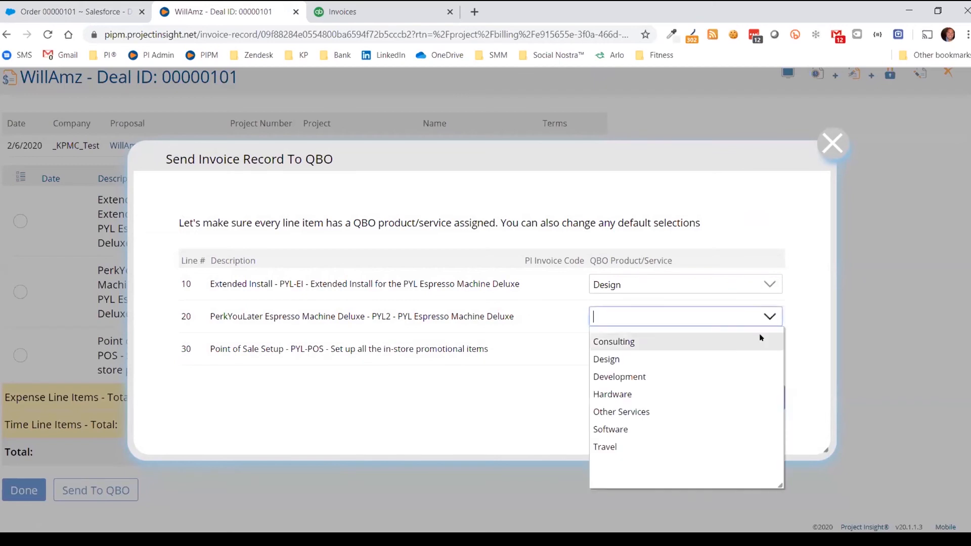
pyautogui.click(705, 393)
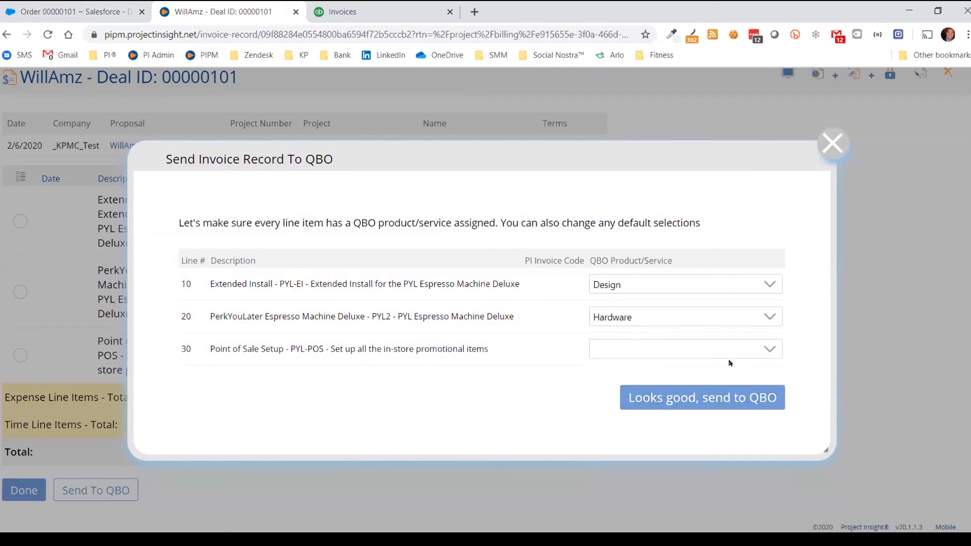
pyautogui.click(768, 349)
pyautogui.click(663, 463)
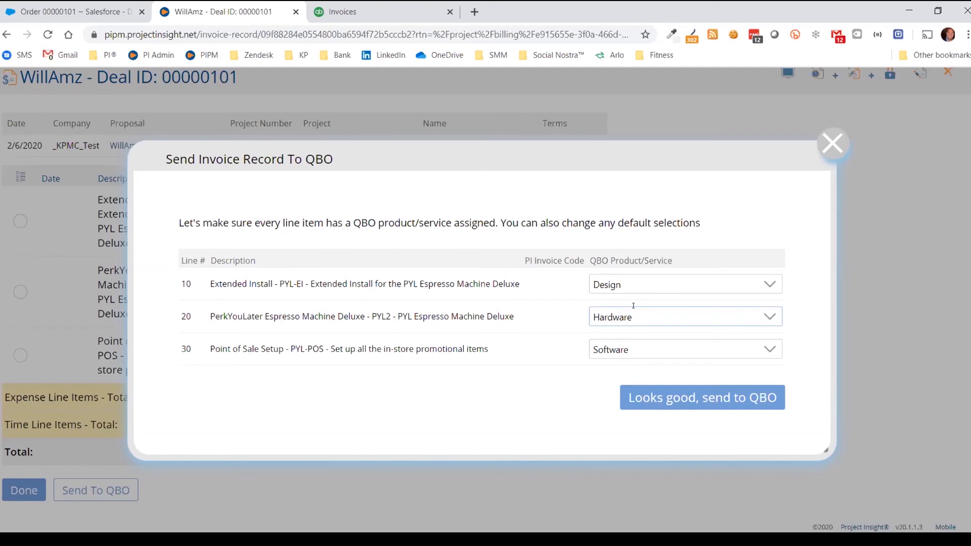
# Send the invoice to QuickBooks Online and confirm the returned invoice number 1059
pyautogui.click(708, 399)
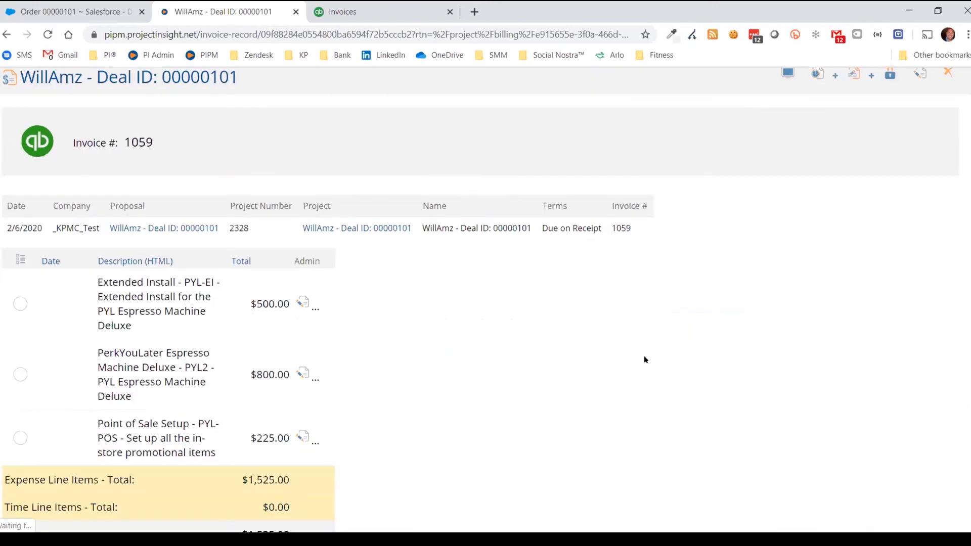
pyautogui.moveTo(175, 145); pyautogui.dragTo(14, 148)
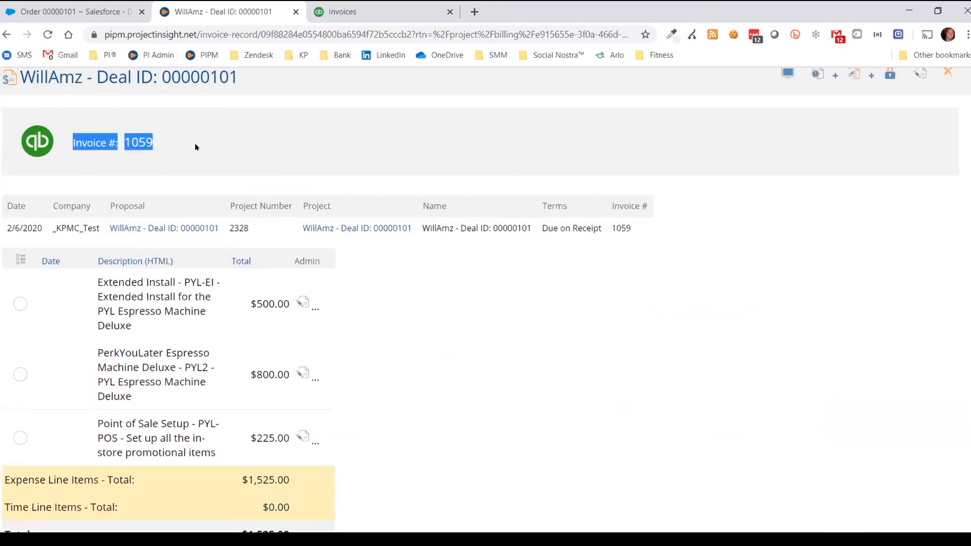
pyautogui.scroll(1, 356, 188)
pyautogui.scroll(-2, 359, 200)
pyautogui.scroll(1, 213, 132)
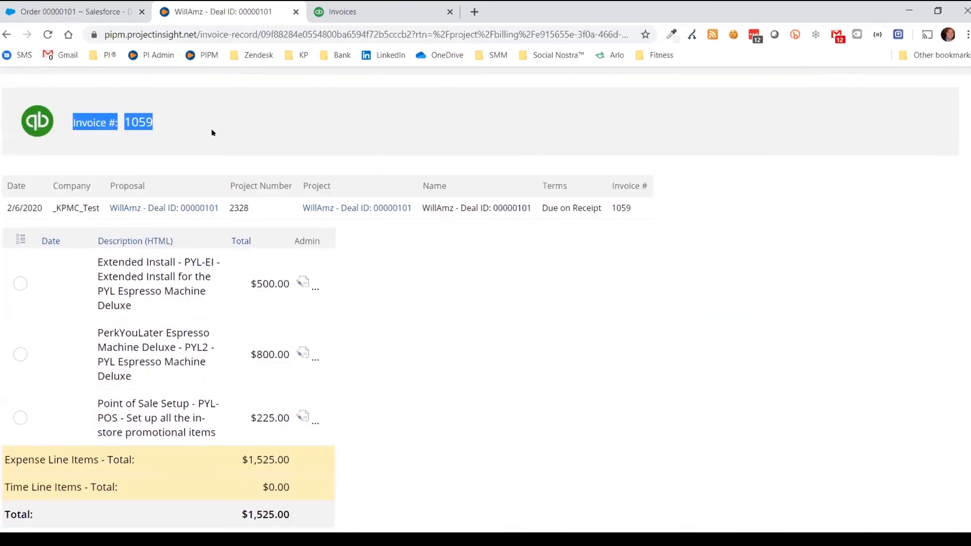
pyautogui.click(143, 150)
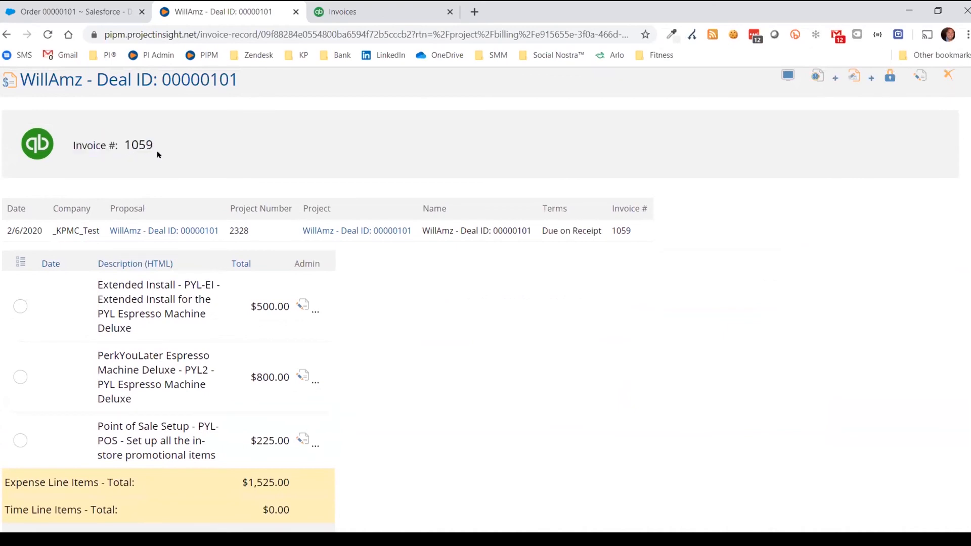
pyautogui.scroll(-2, 304, 309)
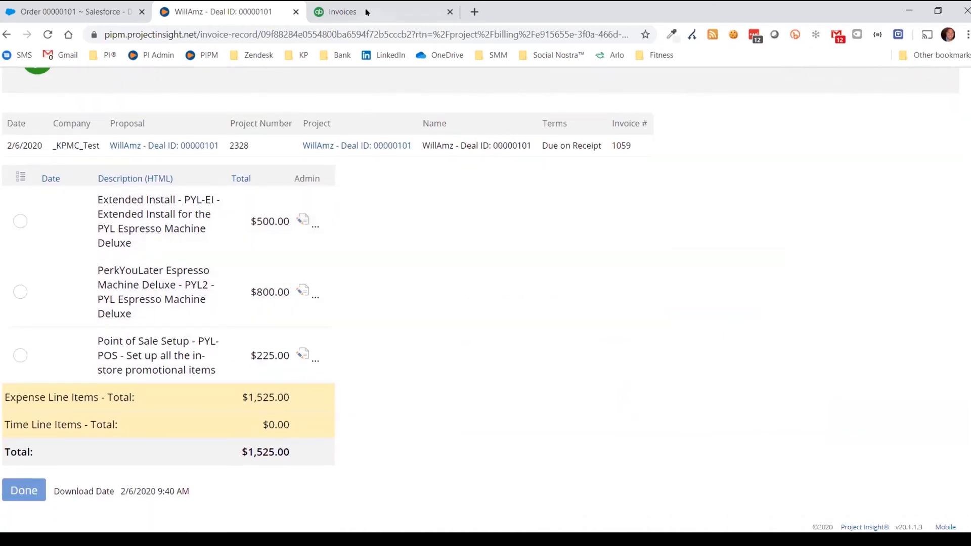
pyautogui.click(343, 11)
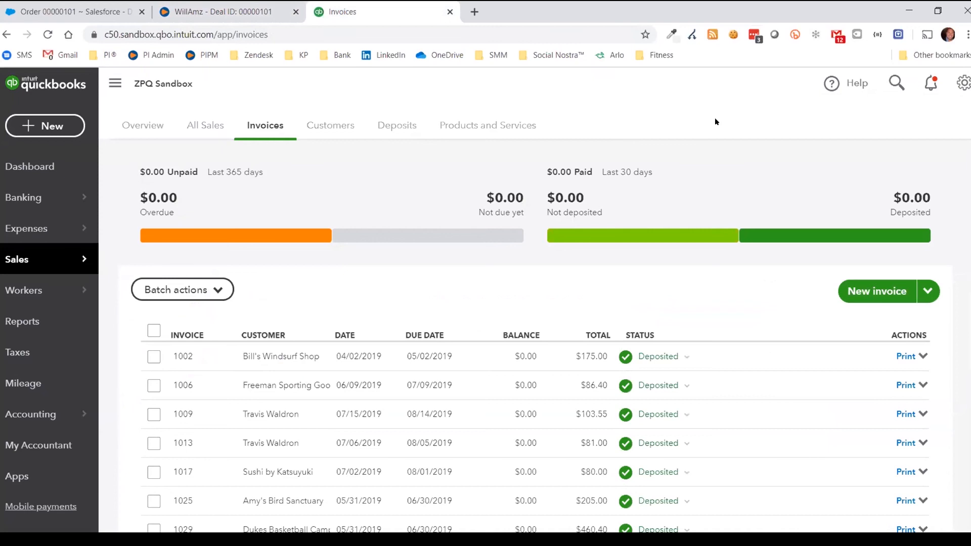
# Reload the QuickBooks invoices list and open invoice #1059 showing the $1,525.00 subtotal
pyautogui.press('F5')
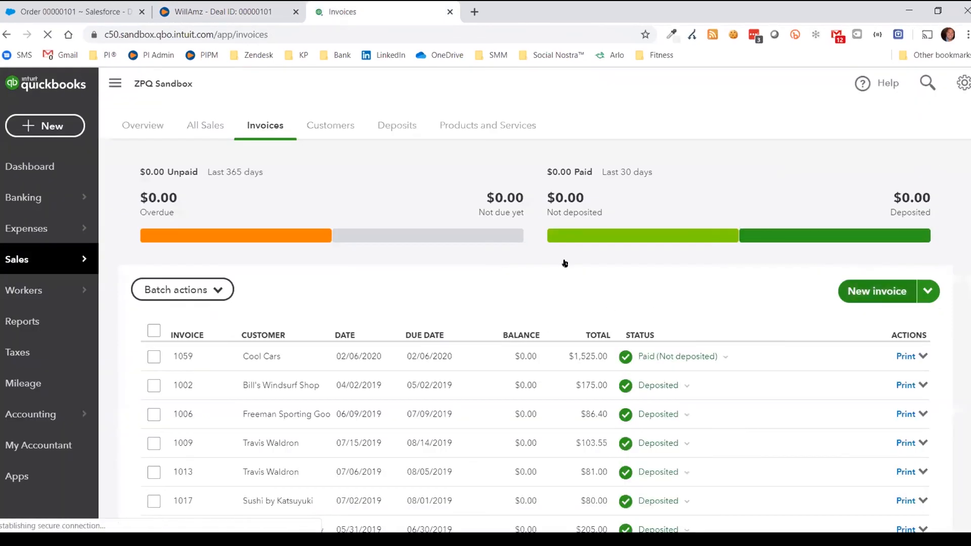
pyautogui.click(223, 12)
pyautogui.scroll(3, 400, 253)
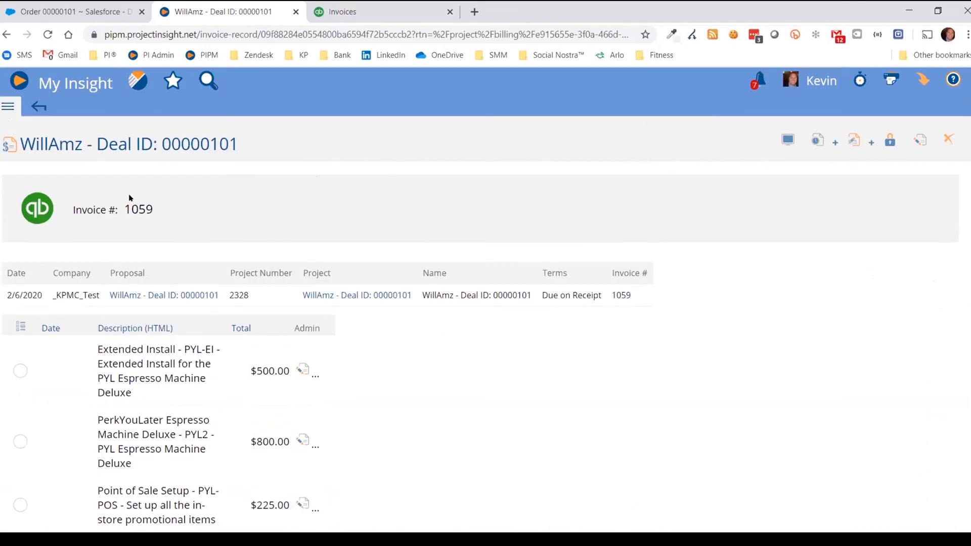
pyautogui.click(351, 10)
pyautogui.scroll(-3, 440, 296)
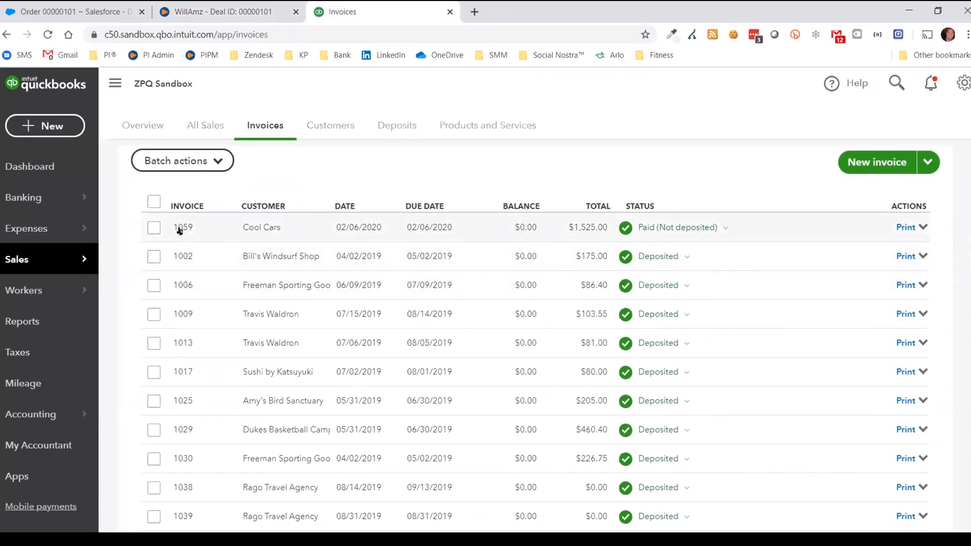
pyautogui.click(260, 229)
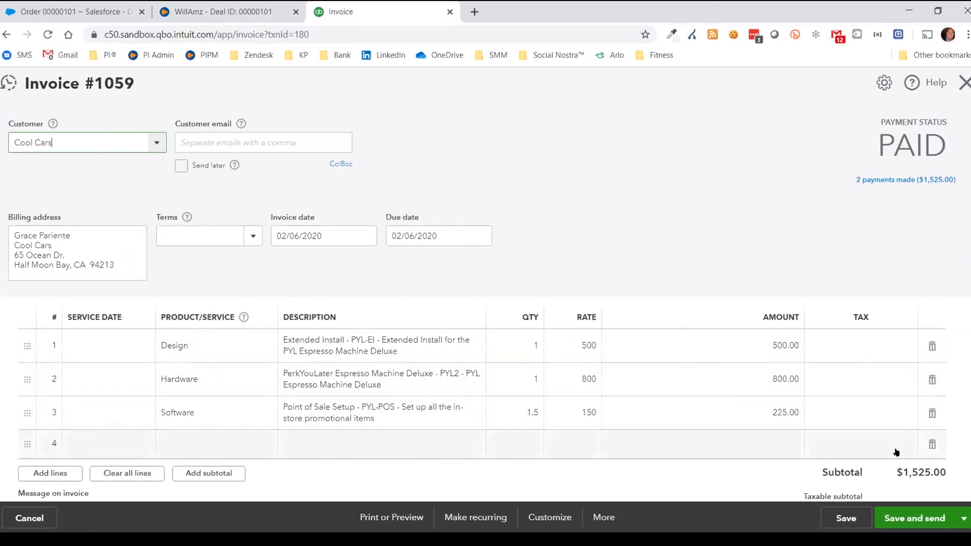
pyautogui.scroll(-4, 896, 452)
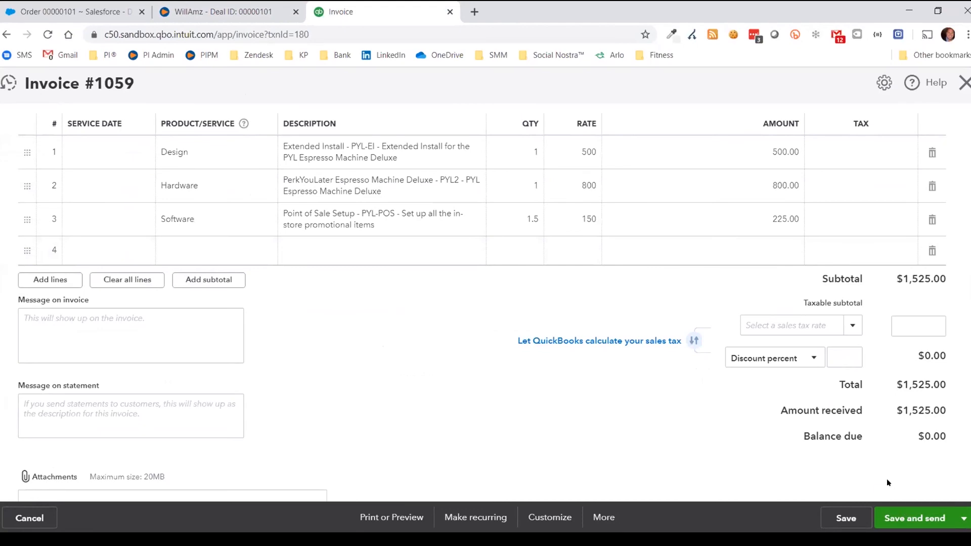